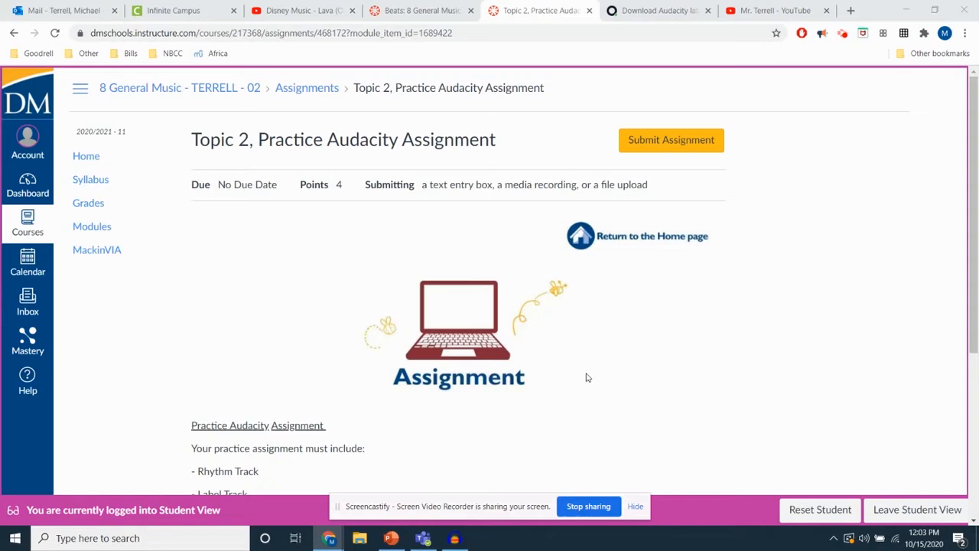
Step: Switch to Audacity and generate a rhythm track at 120 bpm with 4 beats per bar, 64 bars and the Metronome Tick sound
{"action": "left_click", "coordinate": [455, 538]}
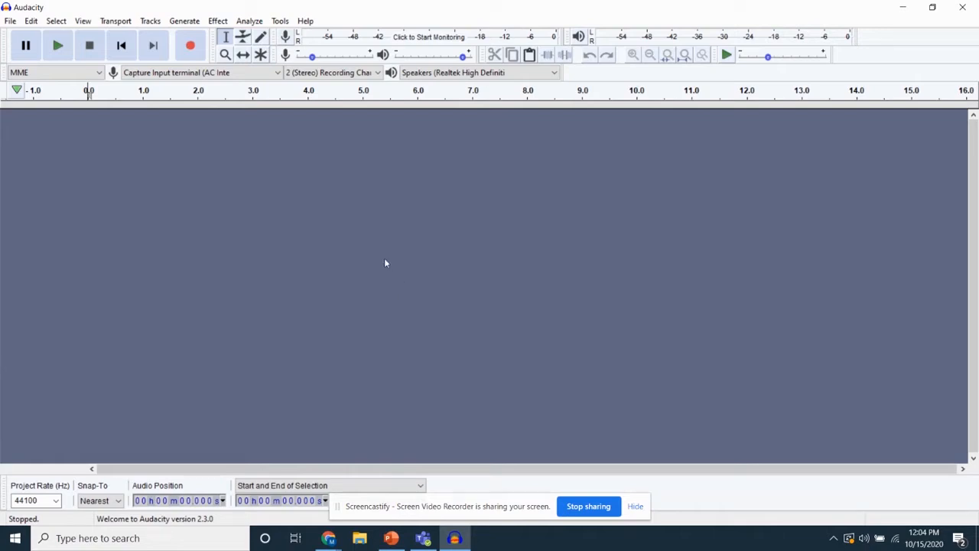
{"action": "left_click", "coordinate": [187, 23]}
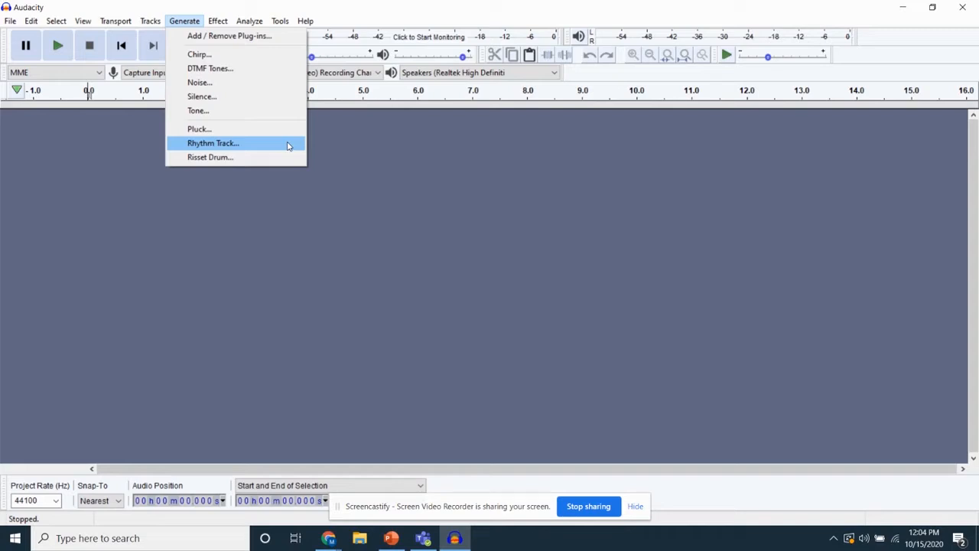
{"action": "left_click", "coordinate": [220, 145]}
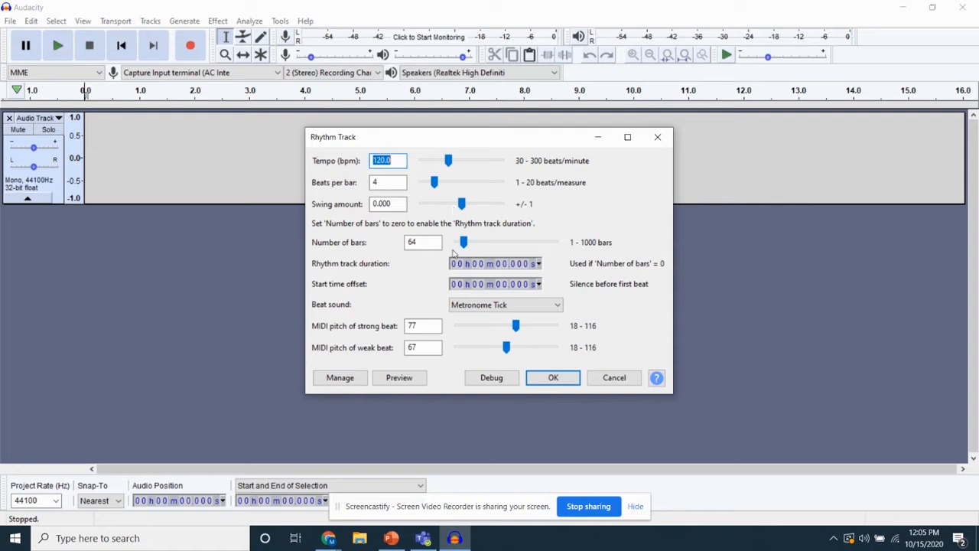
{"action": "left_click", "coordinate": [538, 383]}
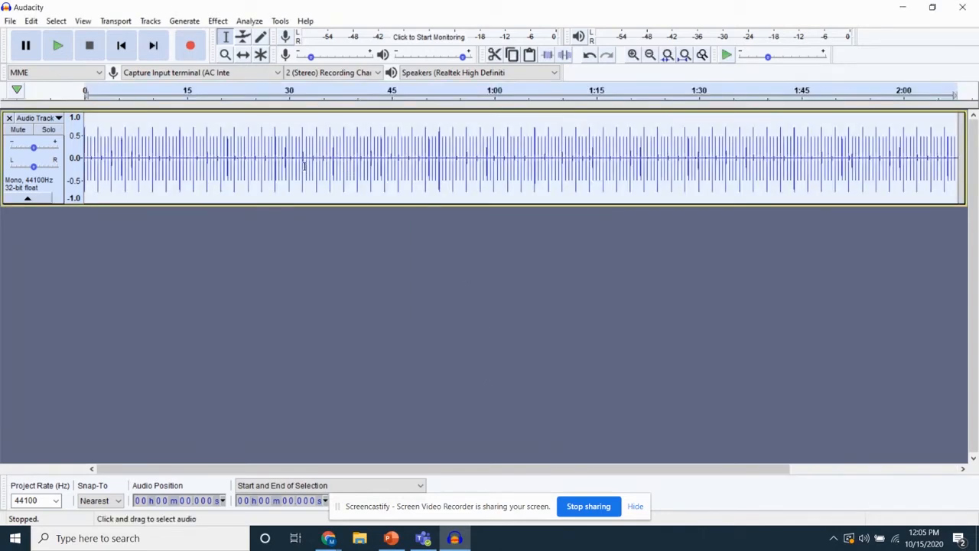
Step: Play the rhythm track from about 32 seconds for a few seconds, and stop playback
{"action": "left_click", "coordinate": [304, 165]}
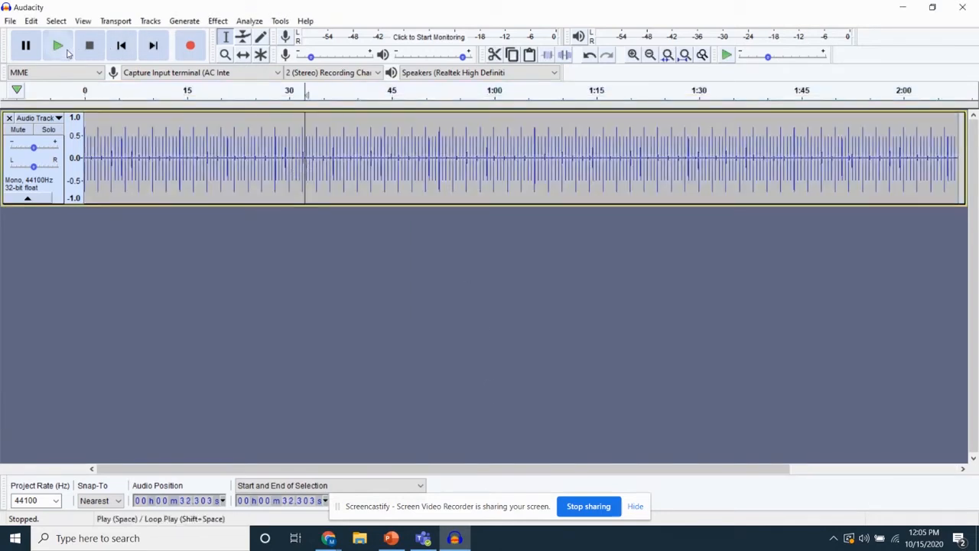
{"action": "left_click", "coordinate": [59, 47]}
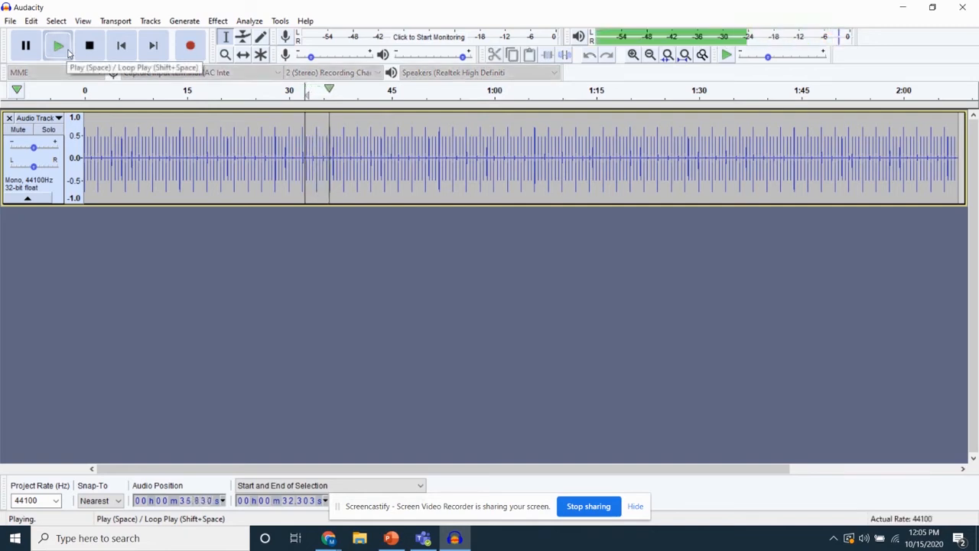
{"action": "left_click", "coordinate": [90, 45]}
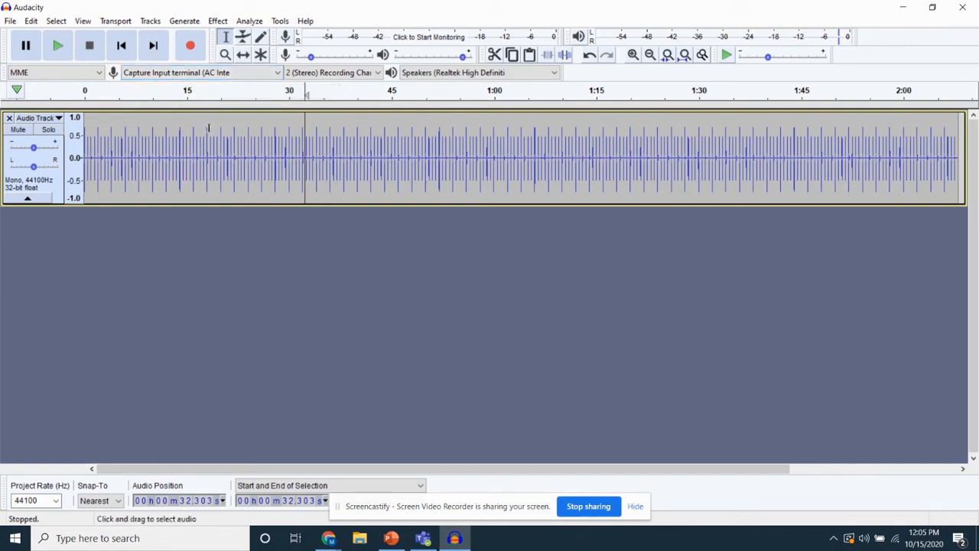
{"action": "left_click", "coordinate": [184, 20]}
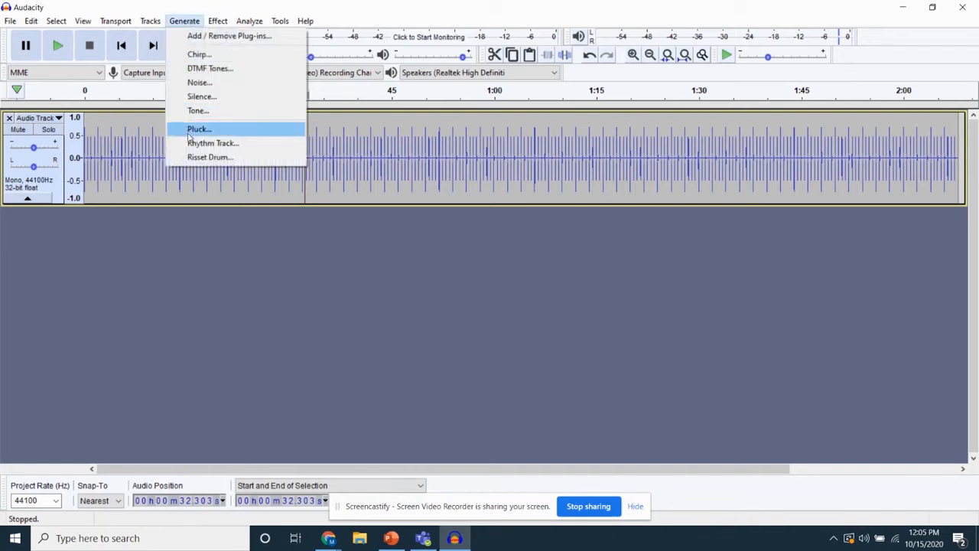
{"action": "left_click", "coordinate": [264, 222]}
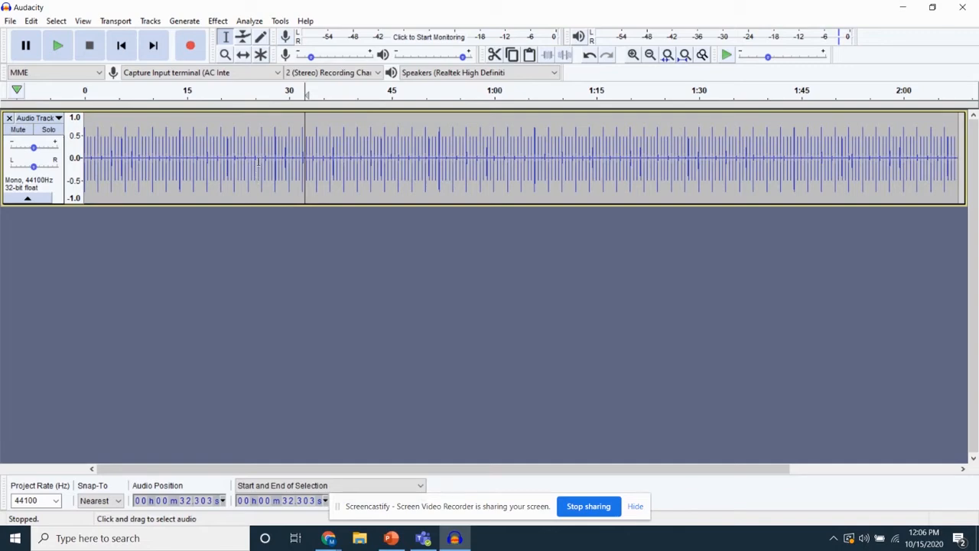
{"action": "double_click", "coordinate": [240, 145]}
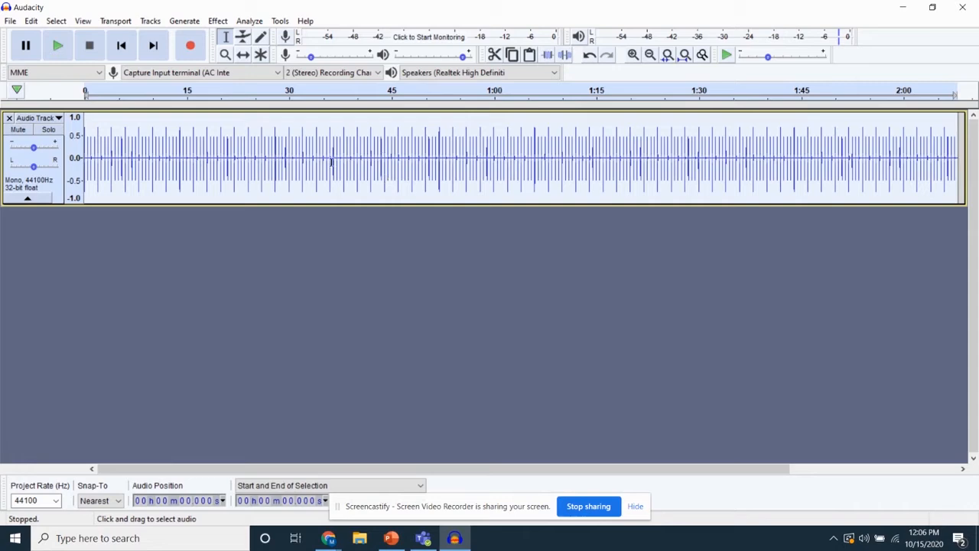
{"action": "left_click", "coordinate": [386, 240]}
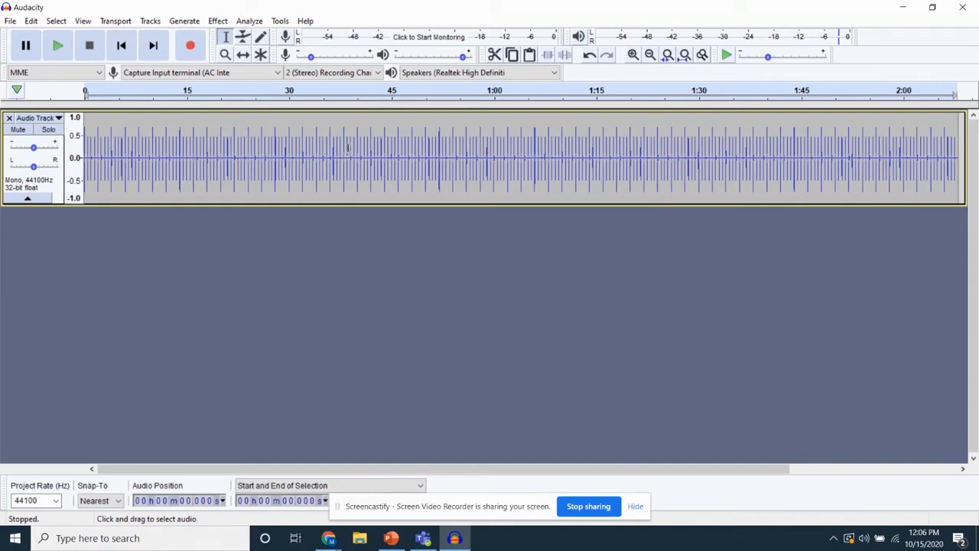
{"action": "key", "text": "ctrl+a"}
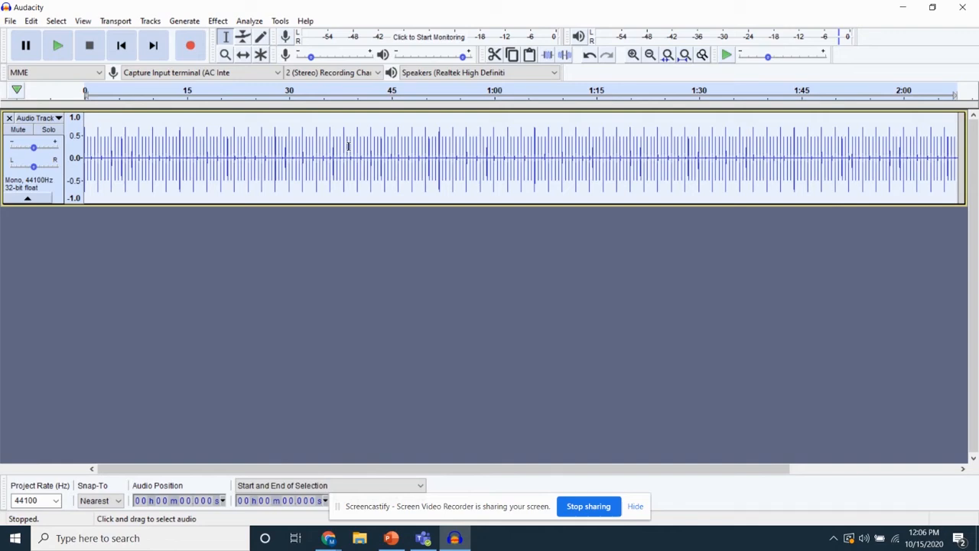
{"action": "left_click", "coordinate": [354, 212]}
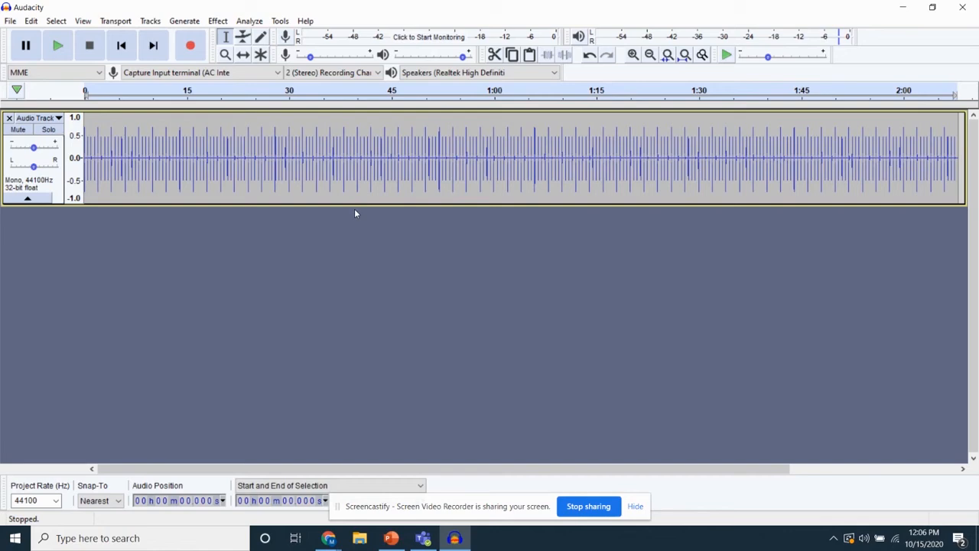
Step: Select the whole rhythm track and run Beat Finder on it with a threshold percentage of 65
{"action": "left_click", "coordinate": [368, 147]}
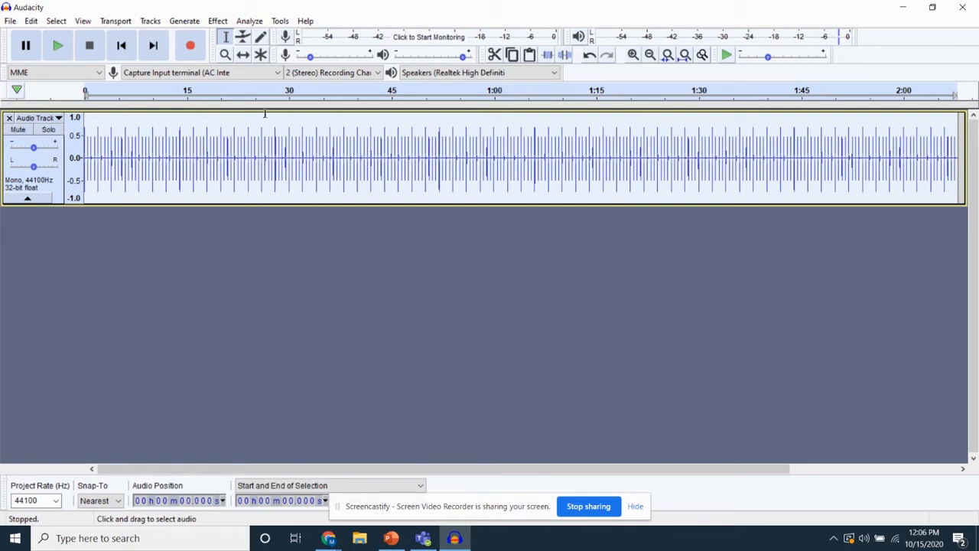
{"action": "left_click", "coordinate": [249, 22]}
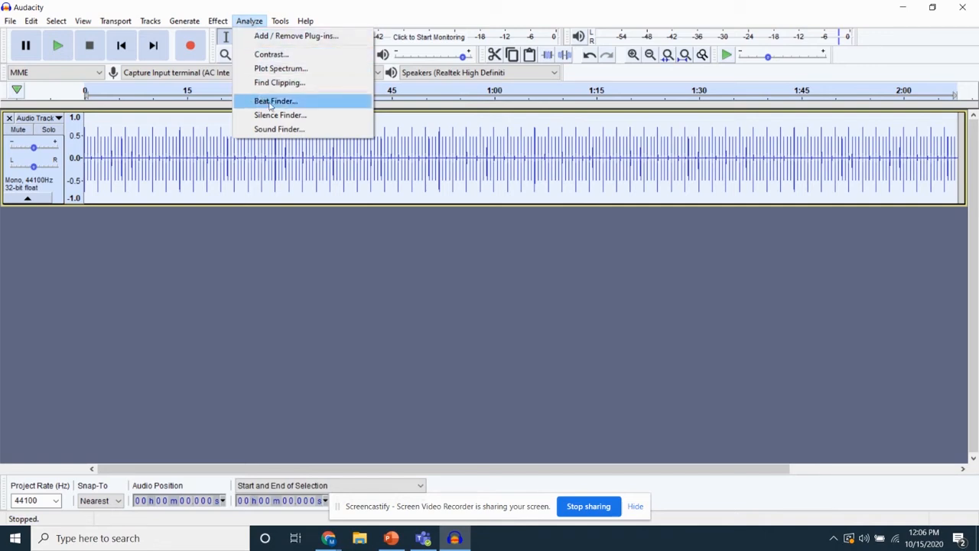
{"action": "left_click", "coordinate": [269, 102]}
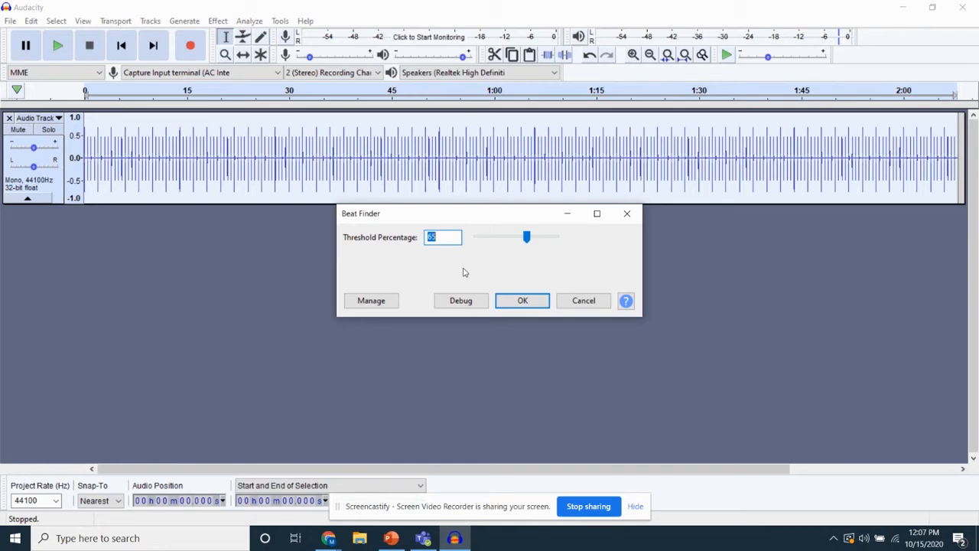
{"action": "left_click_drag", "start_coordinate": [528, 239], "coordinate": [532, 241]}
{"action": "double_click", "coordinate": [452, 237]}
{"action": "type", "text": "65"}
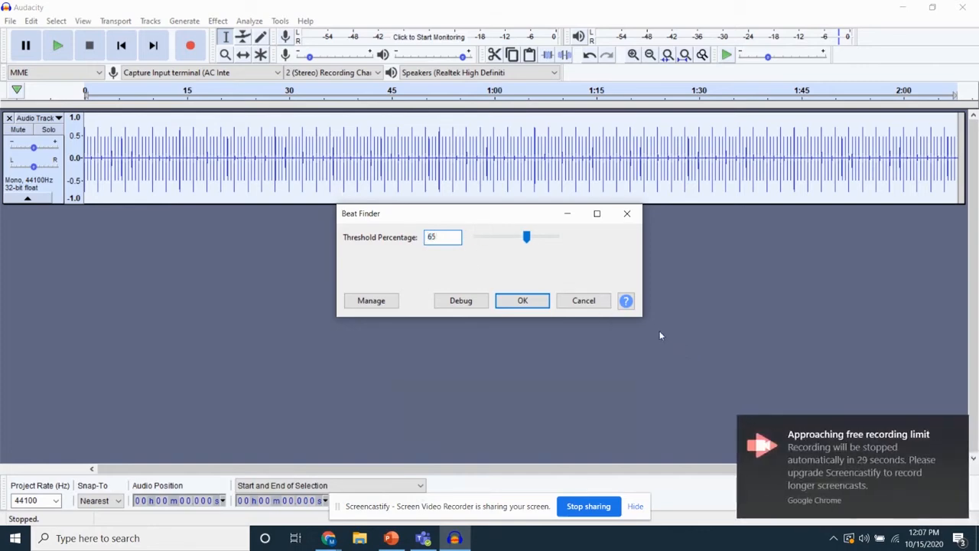
{"action": "left_click", "coordinate": [526, 302]}
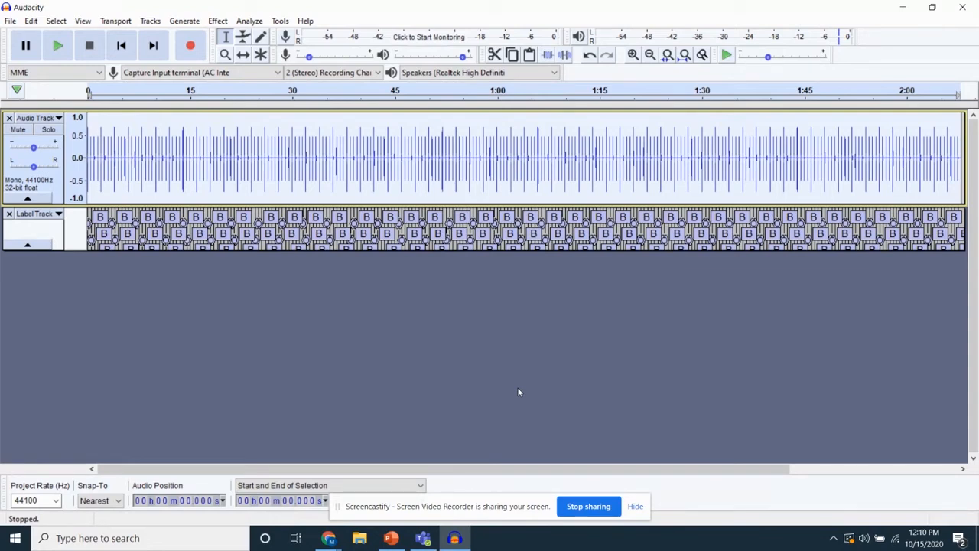
Step: Switch to Chrome and look through the audio clips on the music course's Beats page
{"action": "mouse_move", "coordinate": [329, 538]}
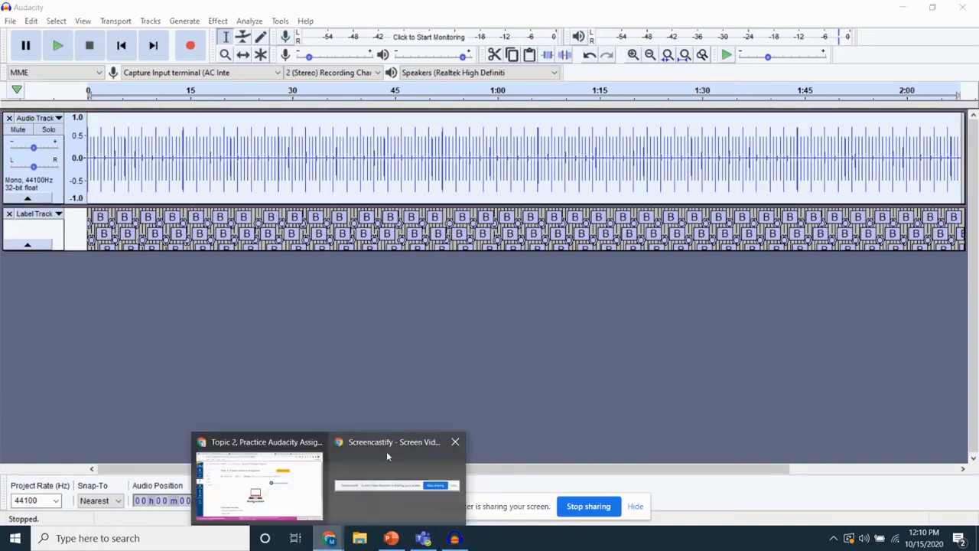
{"action": "left_click", "coordinate": [273, 489]}
{"action": "left_click", "coordinate": [419, 11]}
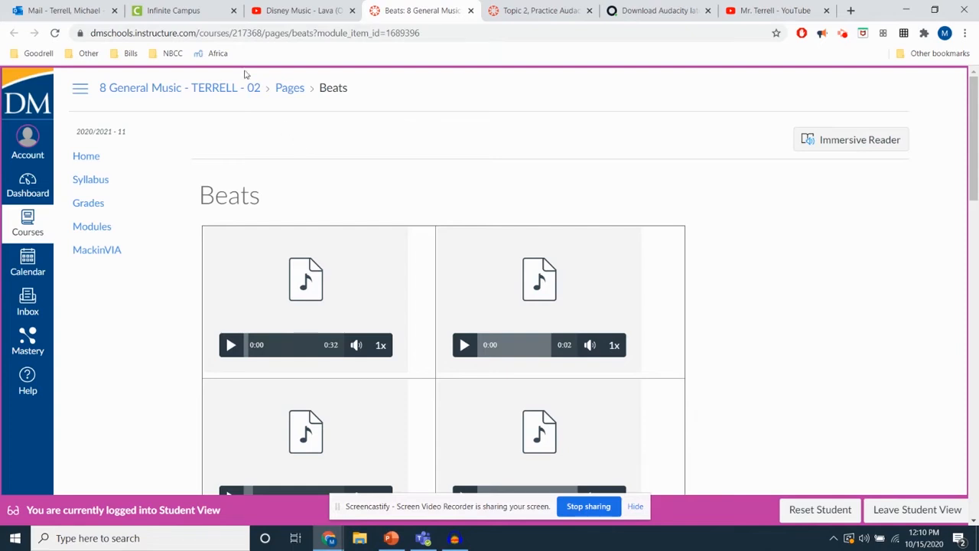
{"action": "scroll", "coordinate": [352, 267], "scroll_direction": "down", "scroll_amount": 6}
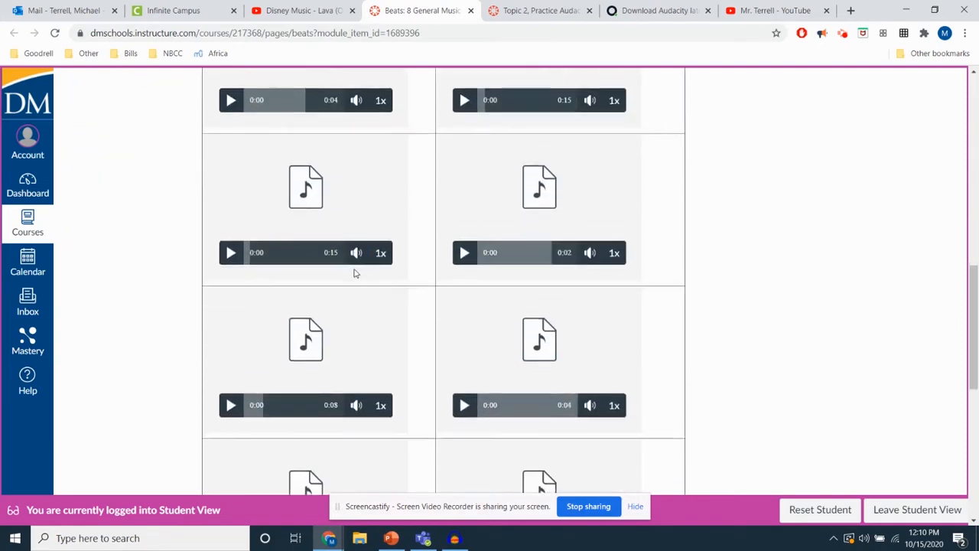
{"action": "scroll", "coordinate": [354, 273], "scroll_direction": "up", "scroll_amount": 1}
{"action": "scroll", "coordinate": [387, 283], "scroll_direction": "up", "scroll_amount": 5}
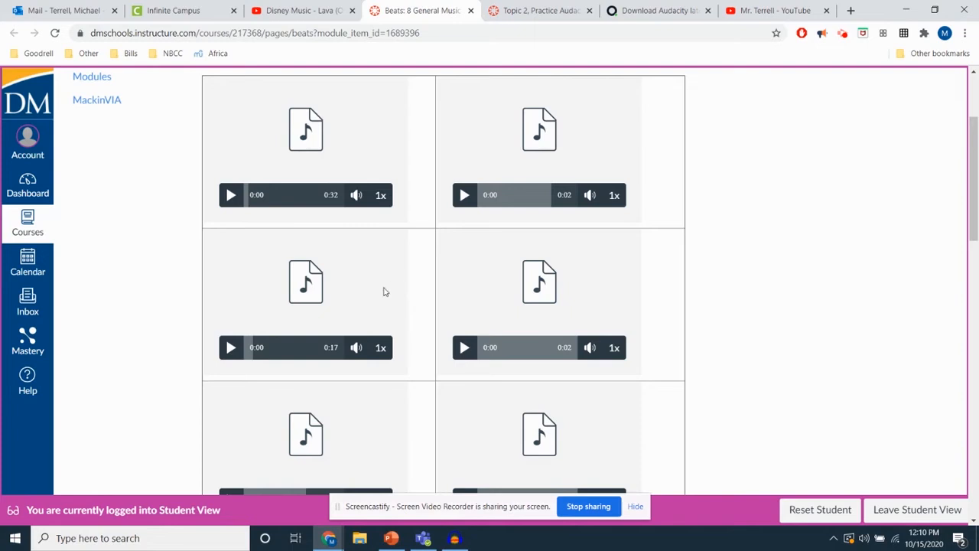
{"action": "scroll", "coordinate": [494, 305], "scroll_direction": "up", "scroll_amount": 2}
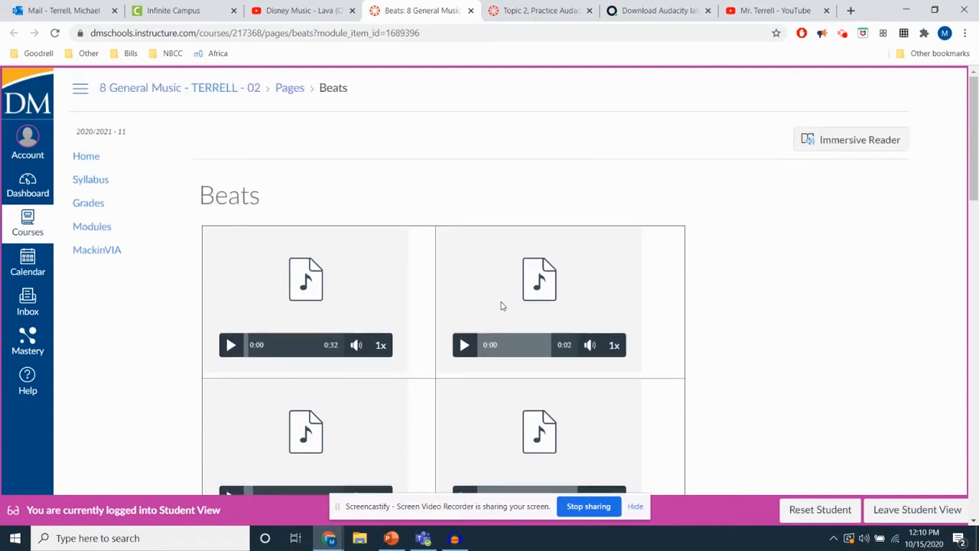
{"action": "scroll", "coordinate": [318, 288], "scroll_direction": "down", "scroll_amount": 1}
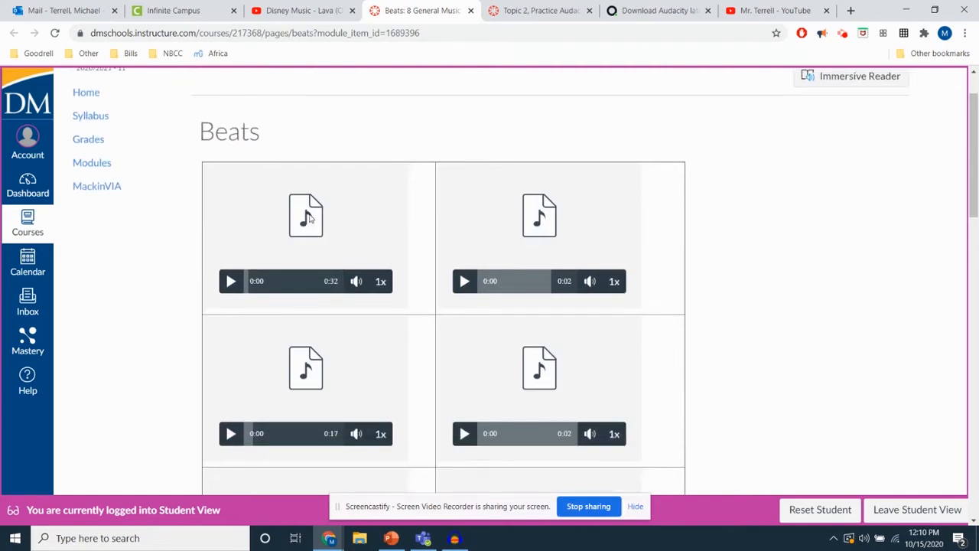
Step: Save the second audio clip in the first row of the Beats table to Downloads as Example Beat
{"action": "right_click", "coordinate": [543, 224]}
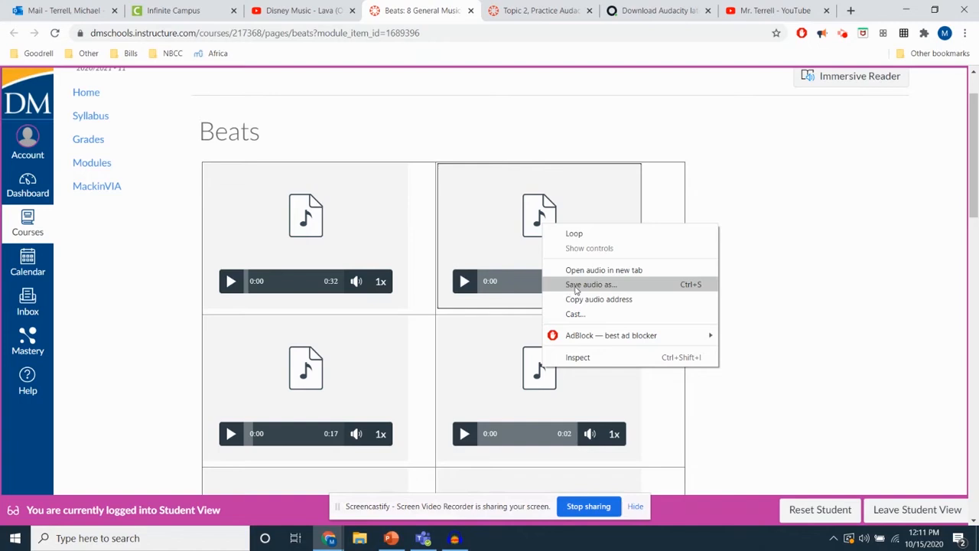
{"action": "left_click", "coordinate": [590, 284]}
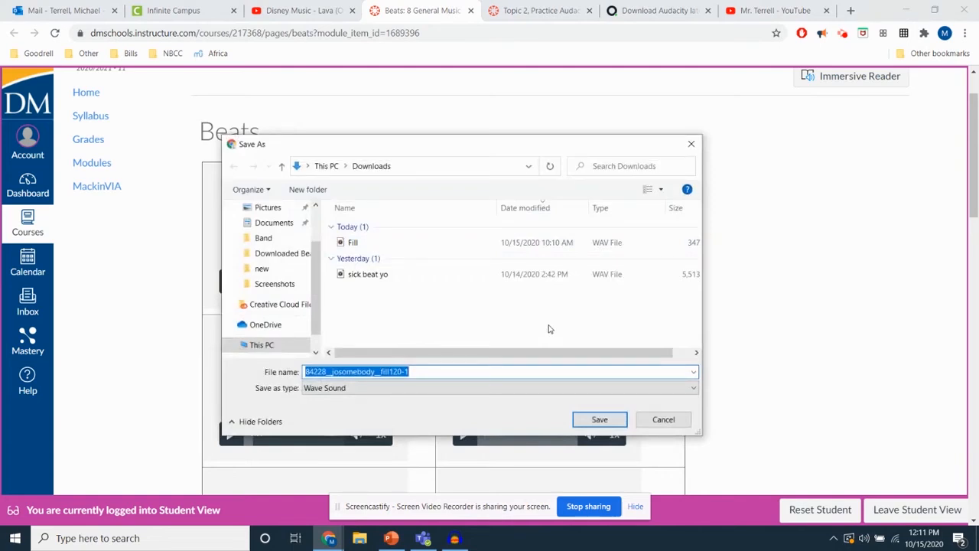
{"action": "key", "text": "BackSpace"}
{"action": "type", "text": "Example "}
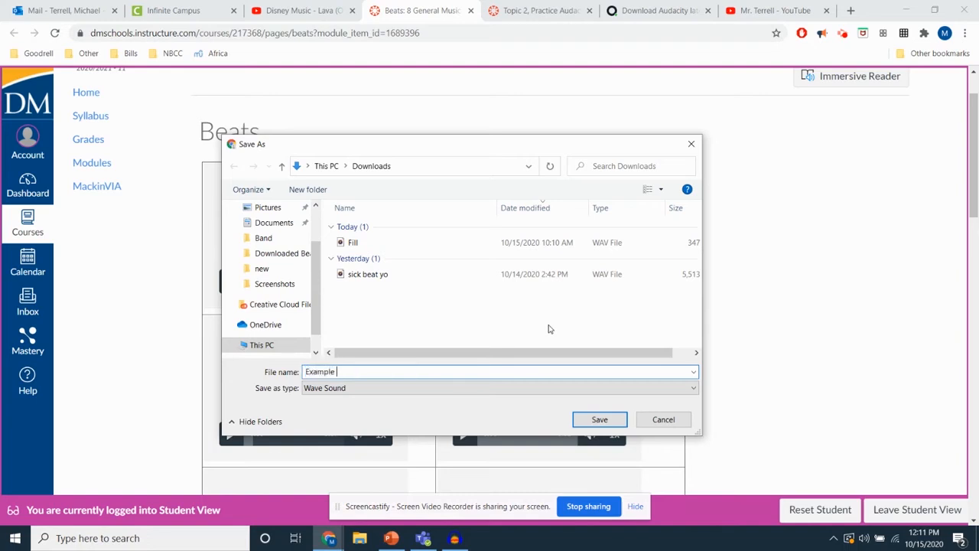
{"action": "type", "text": "Beat"}
{"action": "left_click", "coordinate": [610, 427]}
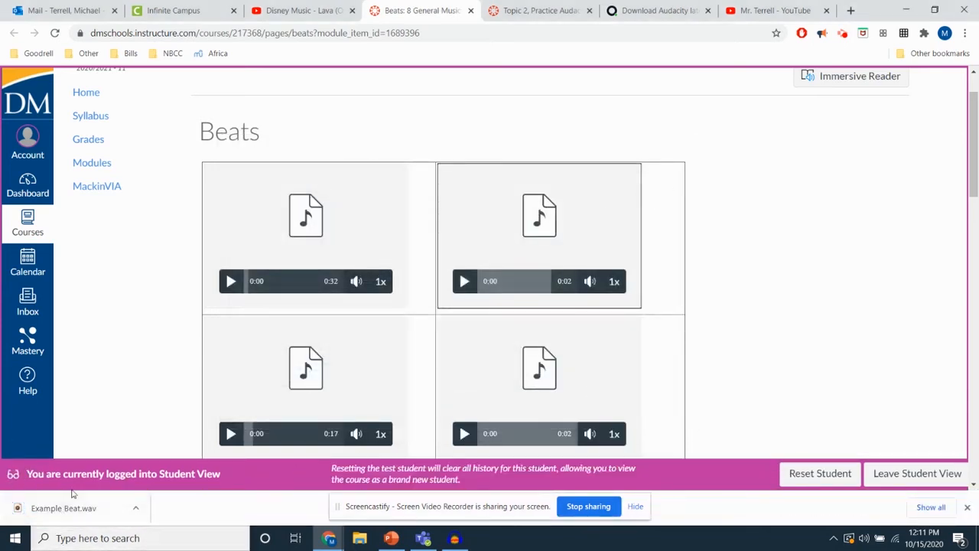
{"action": "left_click", "coordinate": [967, 507]}
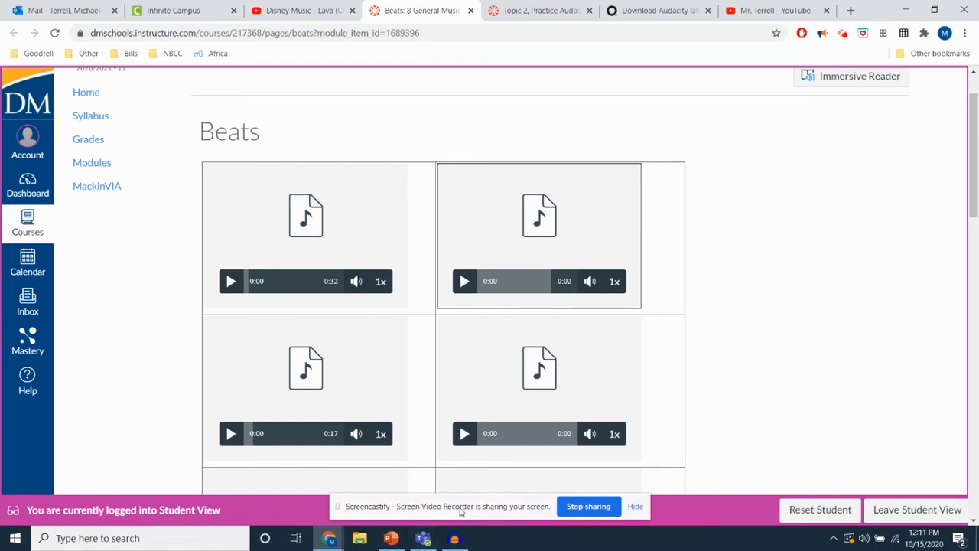
Step: Switch to Audacity and import the Example Beat WAV file from Downloads into the project as audio
{"action": "left_click", "coordinate": [456, 539]}
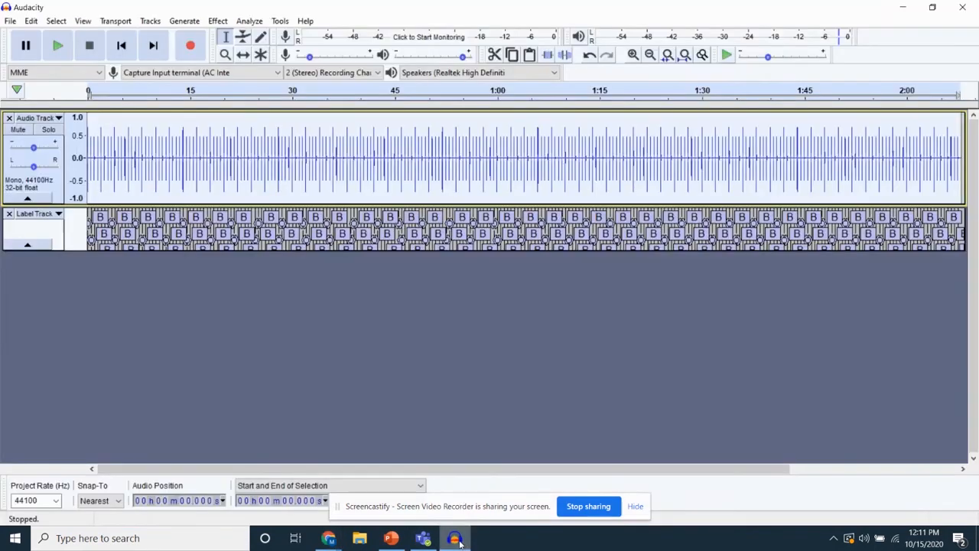
{"action": "left_click", "coordinate": [422, 344]}
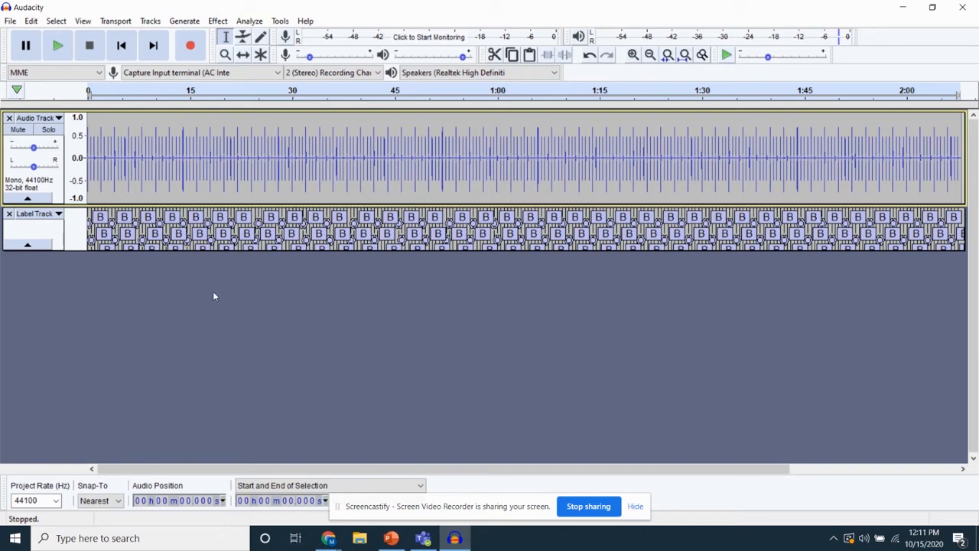
{"action": "left_click", "coordinate": [10, 21]}
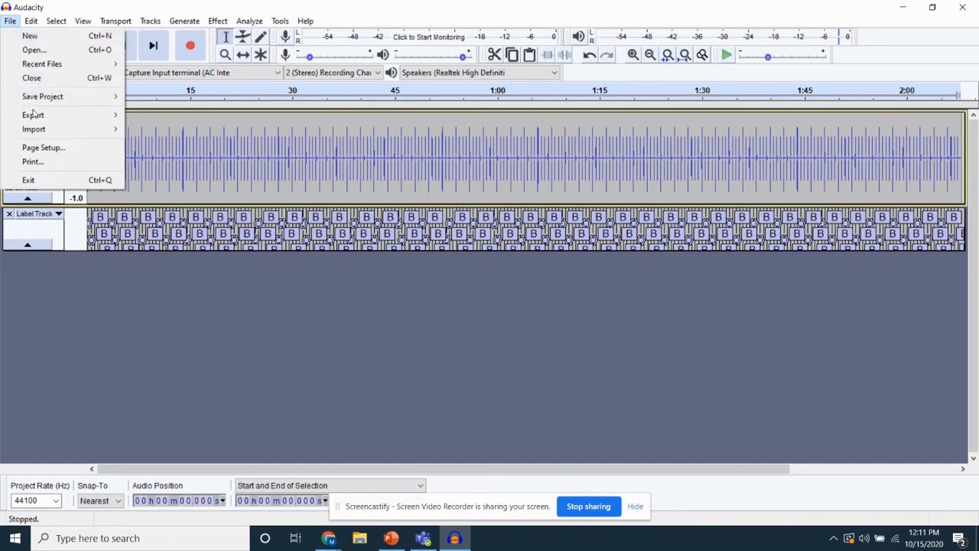
{"action": "mouse_move", "coordinate": [37, 133]}
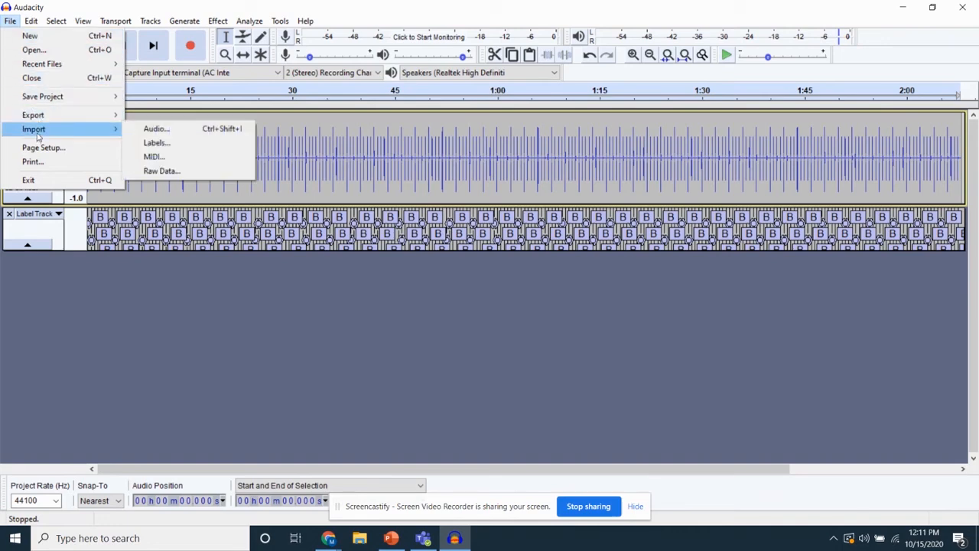
{"action": "left_click", "coordinate": [152, 131]}
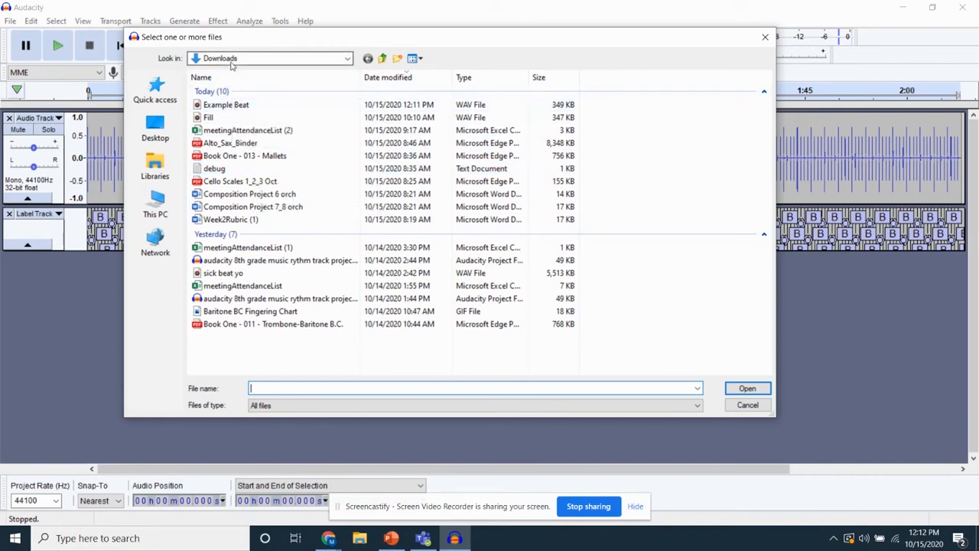
{"action": "left_click", "coordinate": [155, 98]}
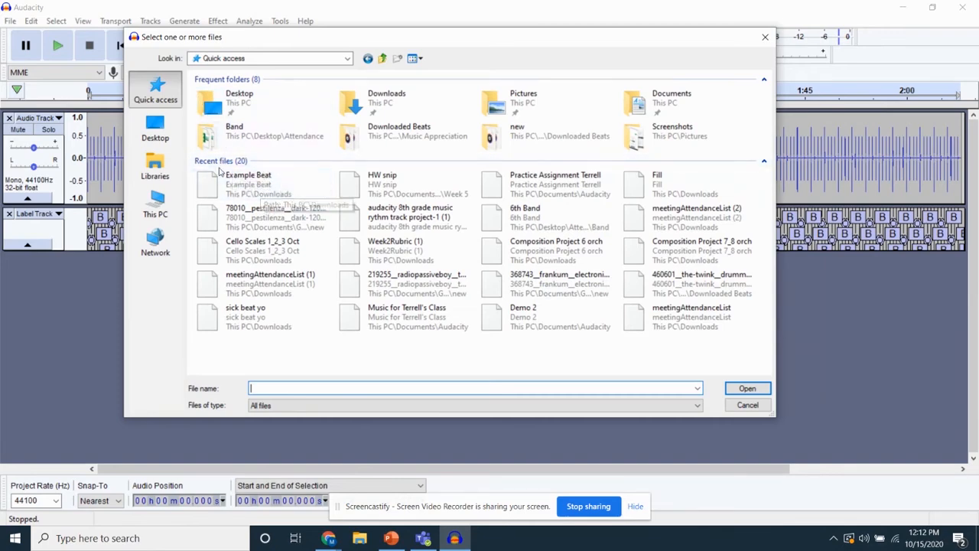
{"action": "left_click", "coordinate": [158, 208]}
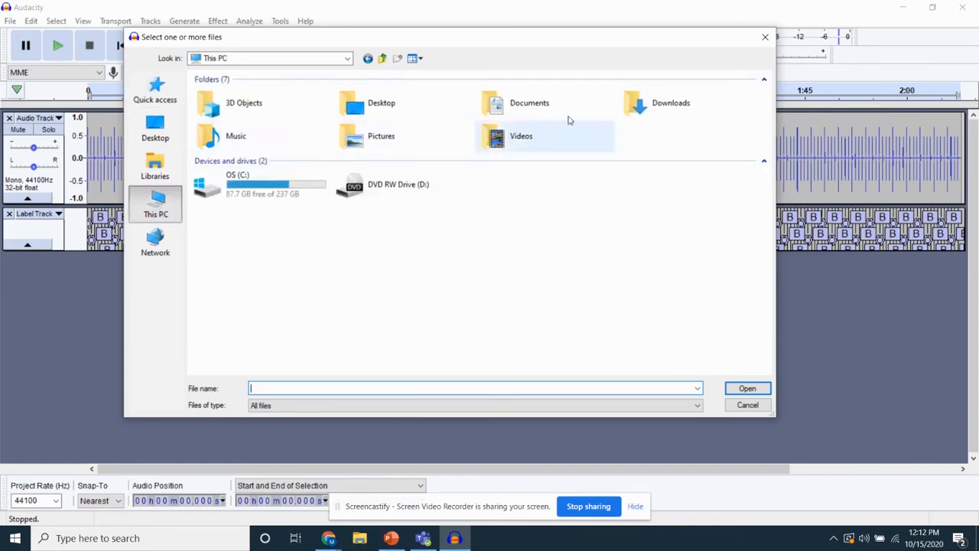
{"action": "double_click", "coordinate": [645, 106]}
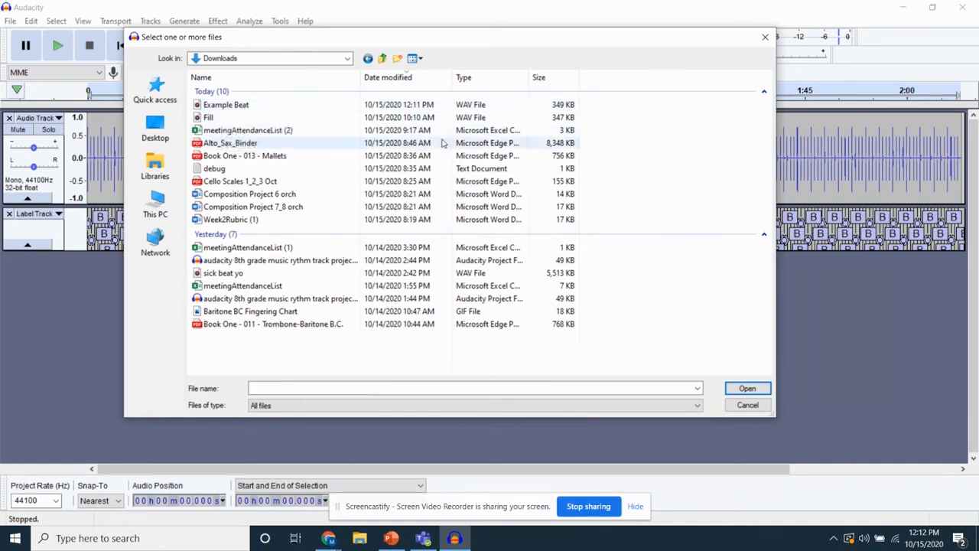
{"action": "double_click", "coordinate": [247, 107]}
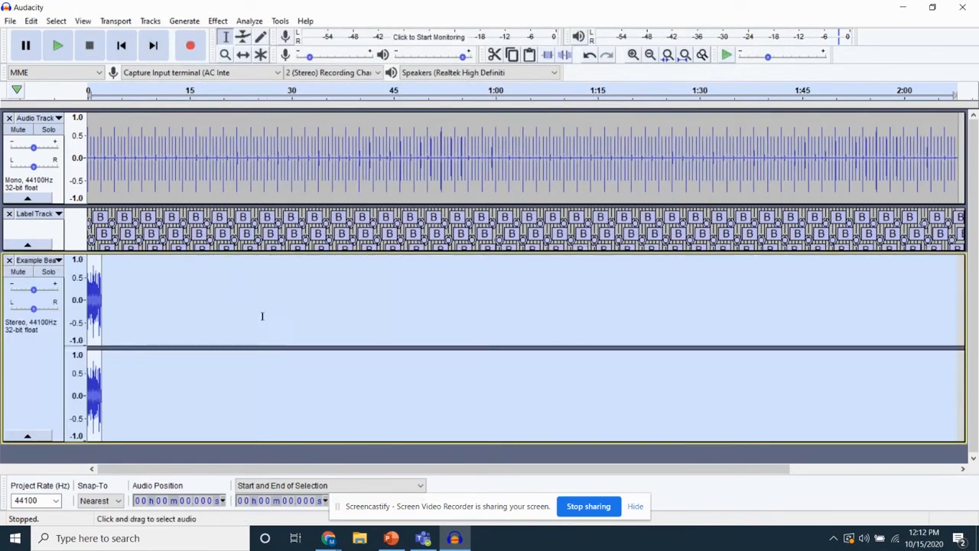
Step: Deselect the imported beat, play the project from the beginning for a moment, and stop playback
{"action": "left_click", "coordinate": [177, 306]}
{"action": "left_click", "coordinate": [158, 170]}
{"action": "left_click", "coordinate": [120, 51]}
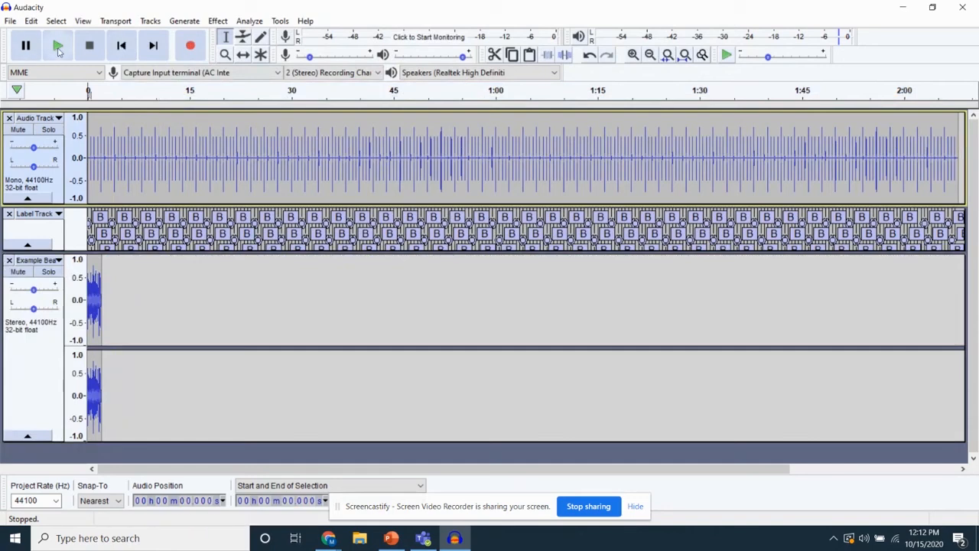
{"action": "left_click", "coordinate": [61, 50]}
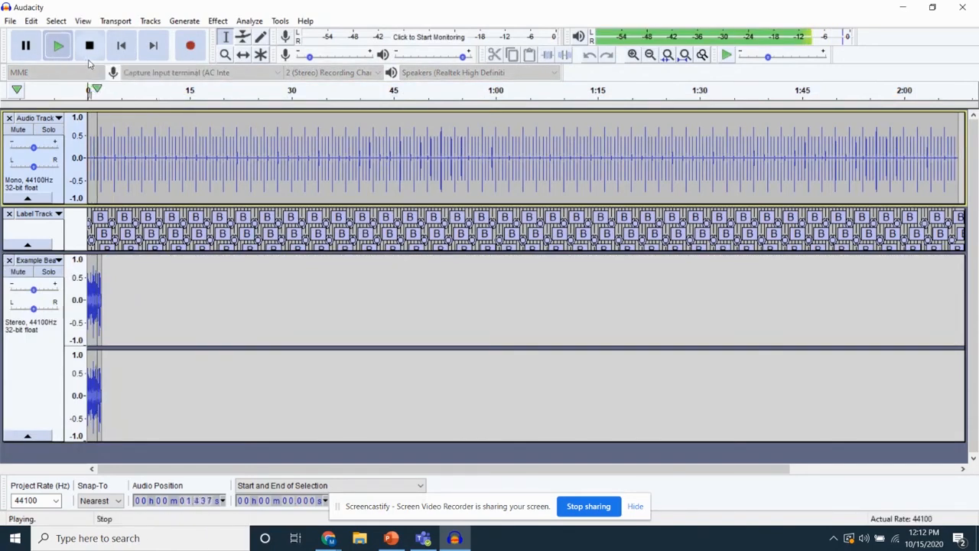
{"action": "left_click", "coordinate": [90, 51]}
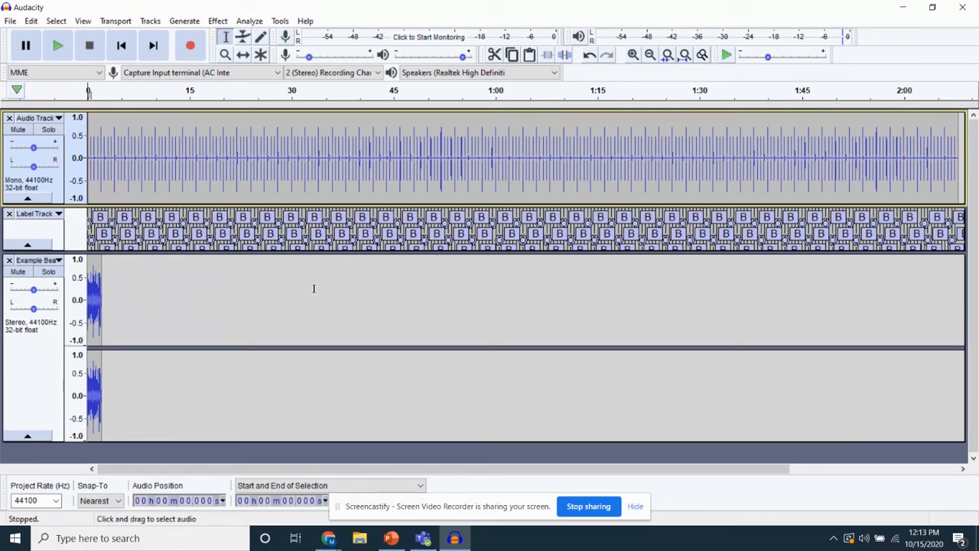
Step: Export the project as an MP3 to the Audacity folder, named Practice Assignment for plus the teacher's surname, with blank metadata tags
{"action": "left_click", "coordinate": [11, 22]}
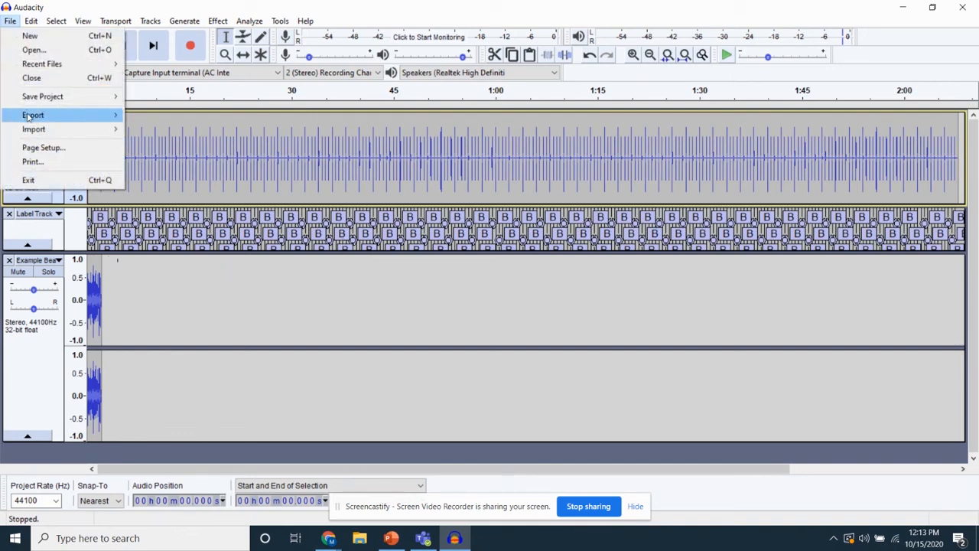
{"action": "mouse_move", "coordinate": [28, 117]}
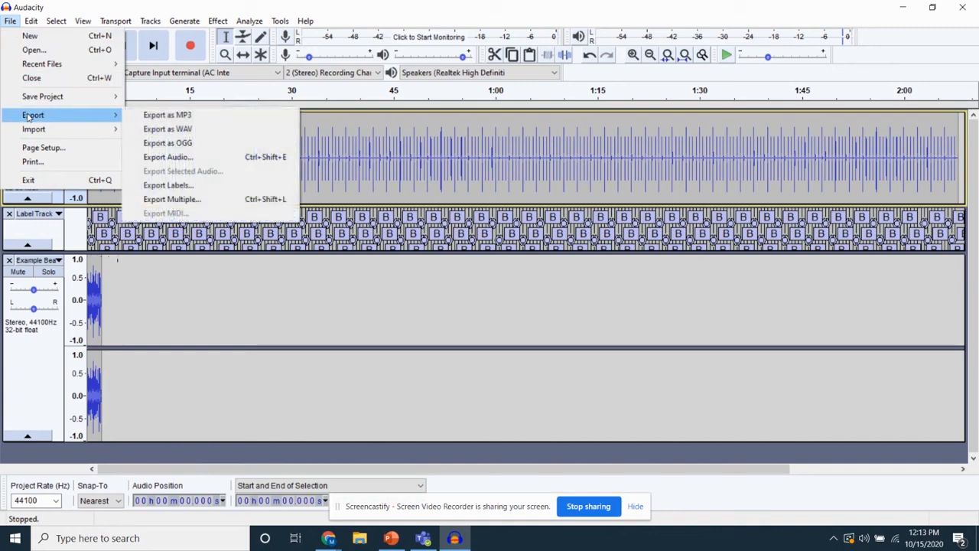
{"action": "left_click", "coordinate": [156, 117]}
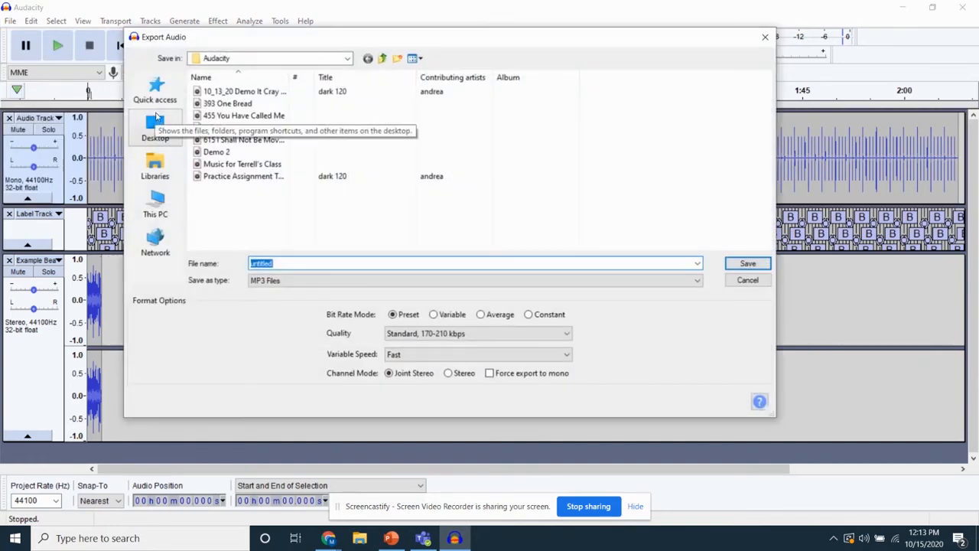
{"action": "type", "text": "Prac"}
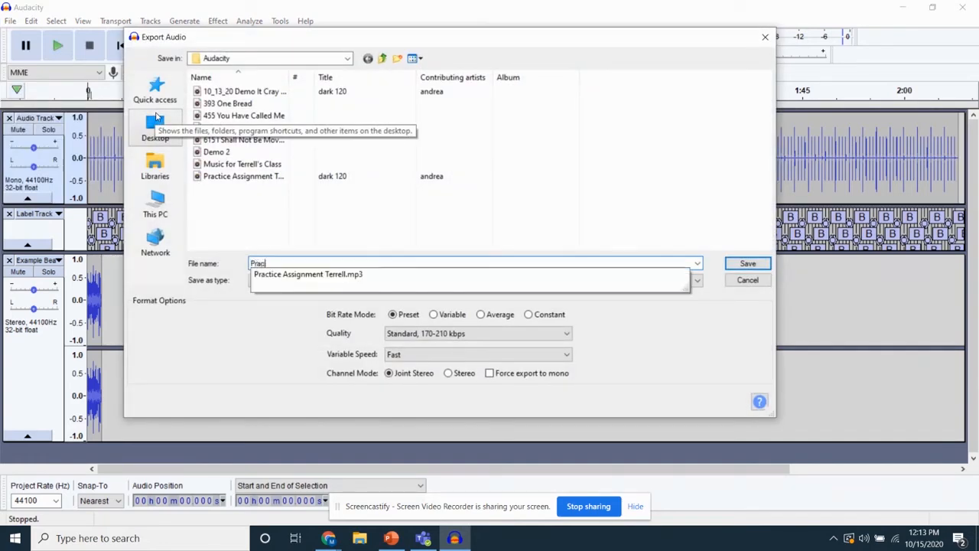
{"action": "type", "text": "tice Assignme"}
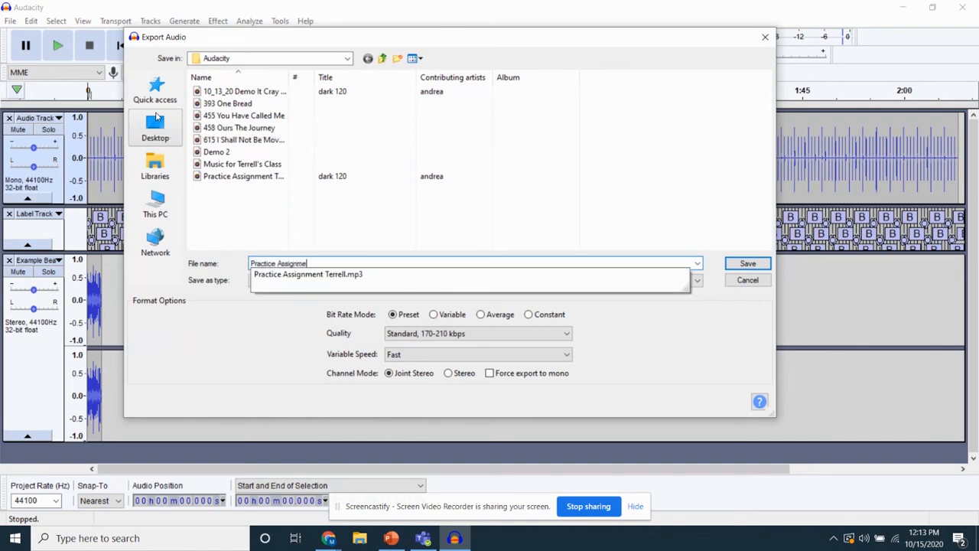
{"action": "type", "text": "nt for Terrell"}
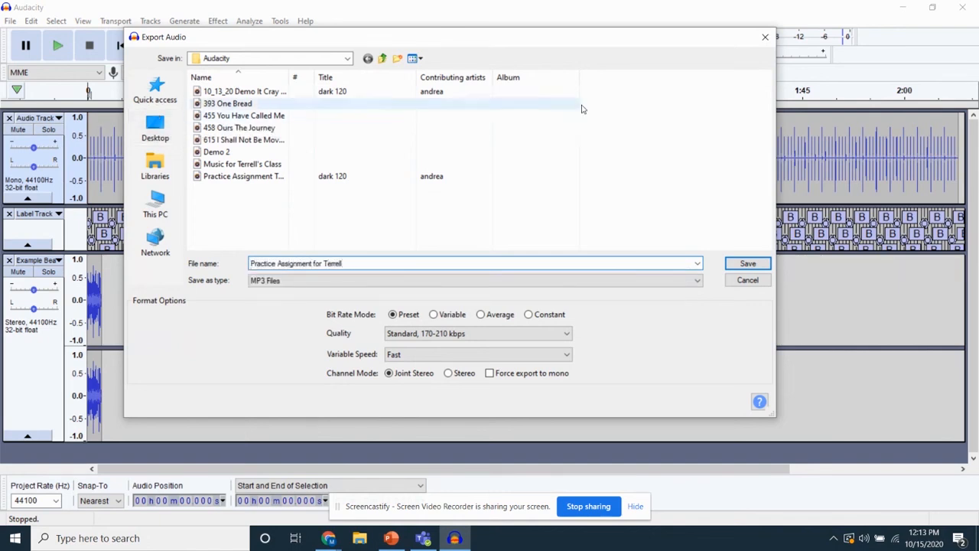
{"action": "left_click", "coordinate": [749, 264]}
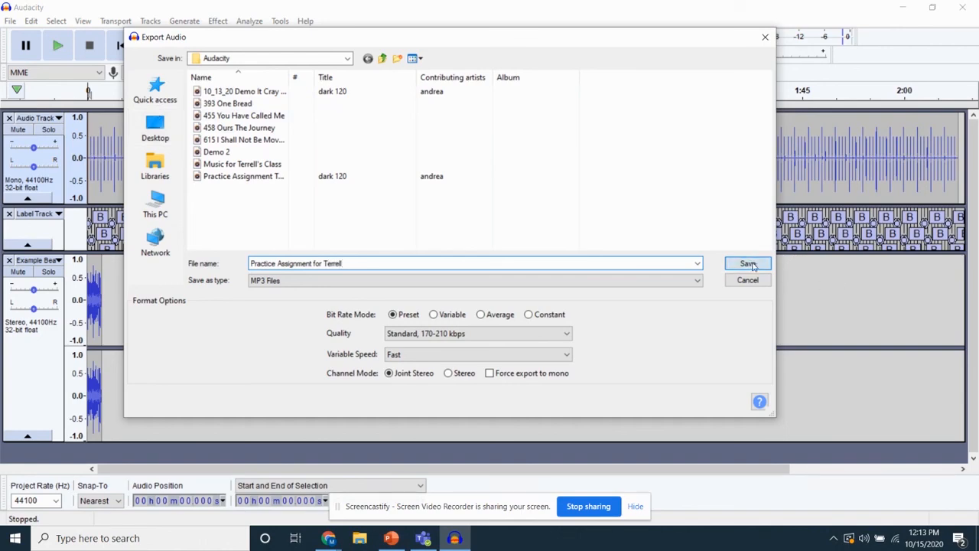
{"action": "left_click", "coordinate": [505, 295]}
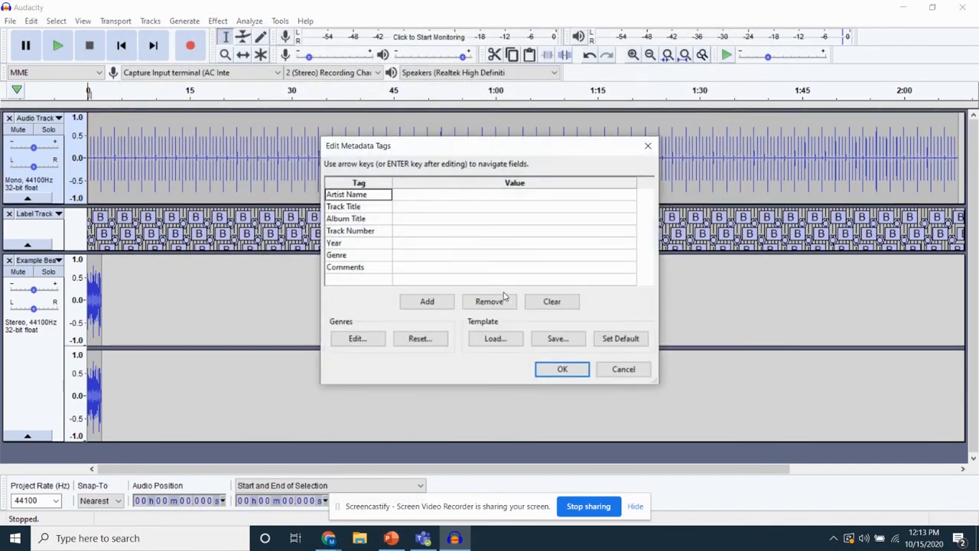
{"action": "left_click", "coordinate": [557, 367]}
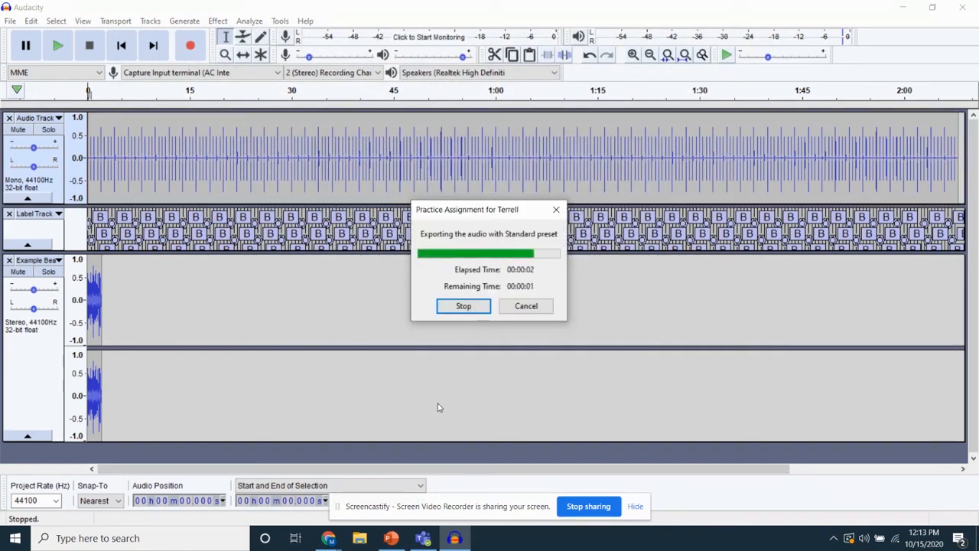
Step: Switch to Chrome and start a submission for the Topic 2, Practice Audacity Assignment
{"action": "left_click", "coordinate": [329, 538]}
{"action": "left_click", "coordinate": [285, 491]}
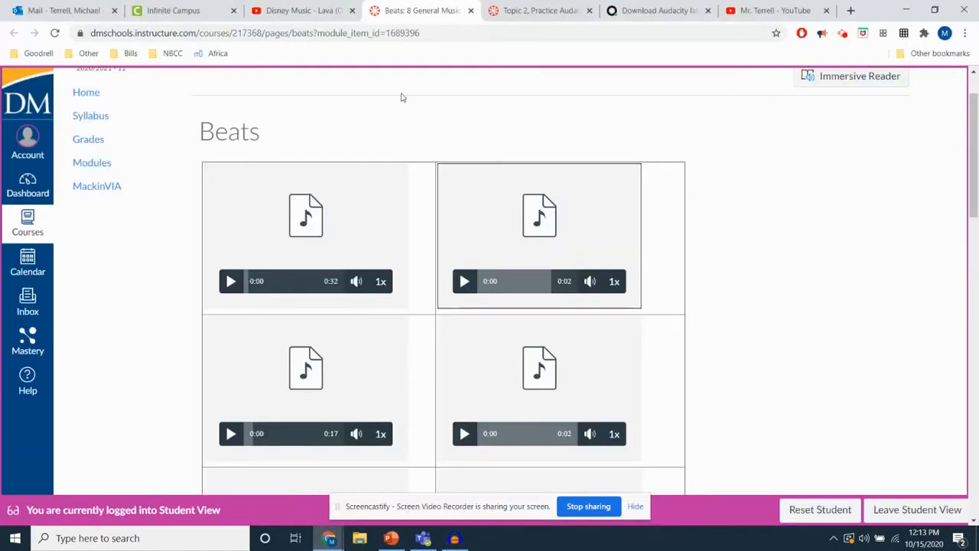
{"action": "left_click", "coordinate": [526, 12]}
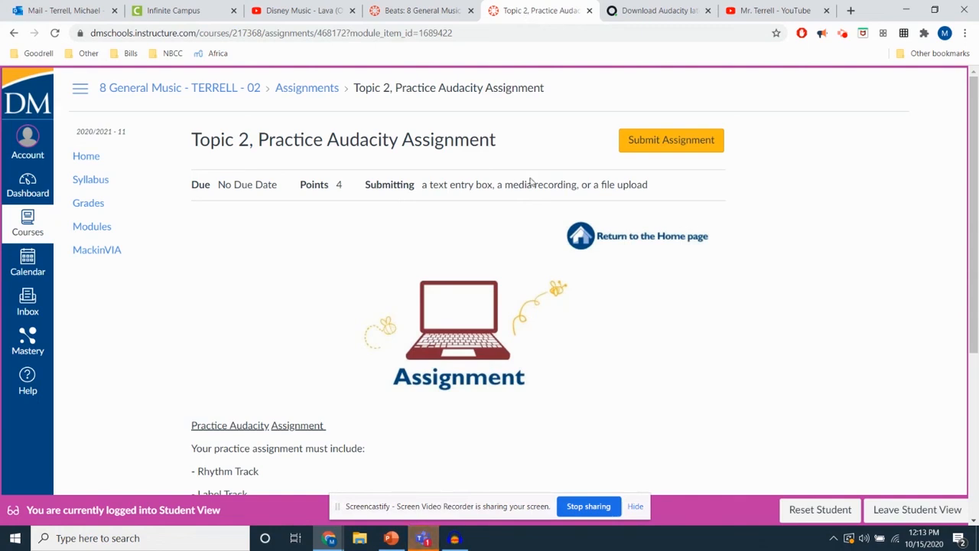
{"action": "left_click", "coordinate": [643, 144]}
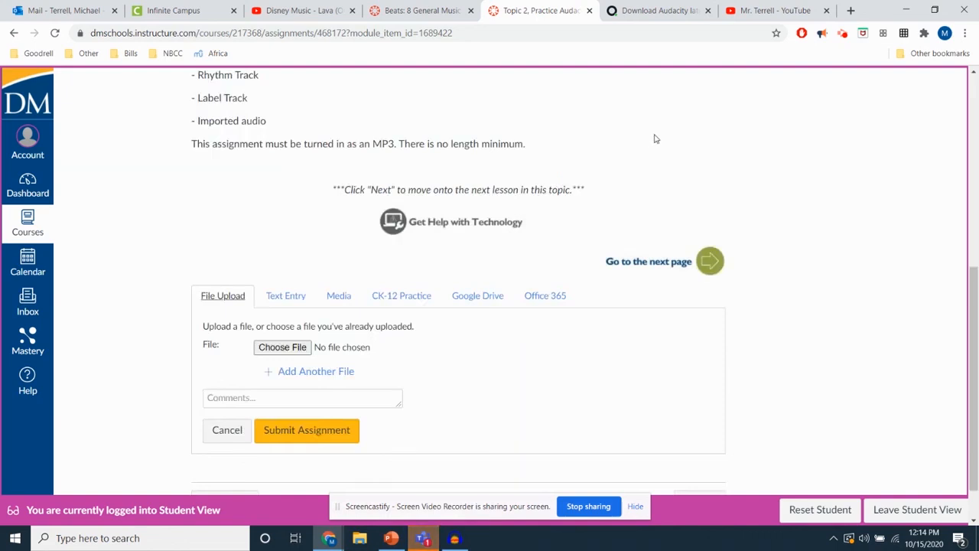
Step: Attach the newly exported Practice Assignment MP3 from the Audacity folder in Documents to the file upload submission
{"action": "left_click", "coordinate": [282, 347]}
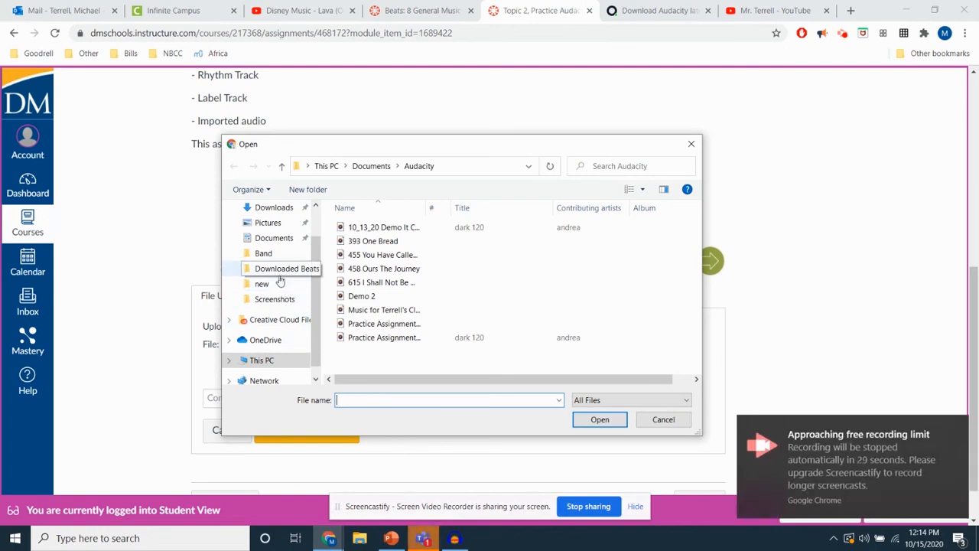
{"action": "left_click", "coordinate": [270, 241]}
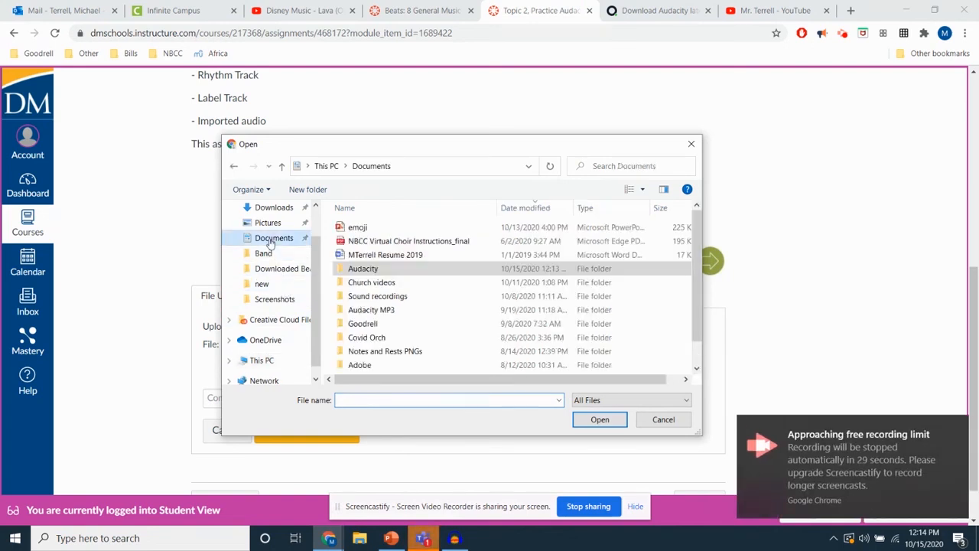
{"action": "left_click", "coordinate": [364, 269]}
{"action": "double_click", "coordinate": [365, 269]}
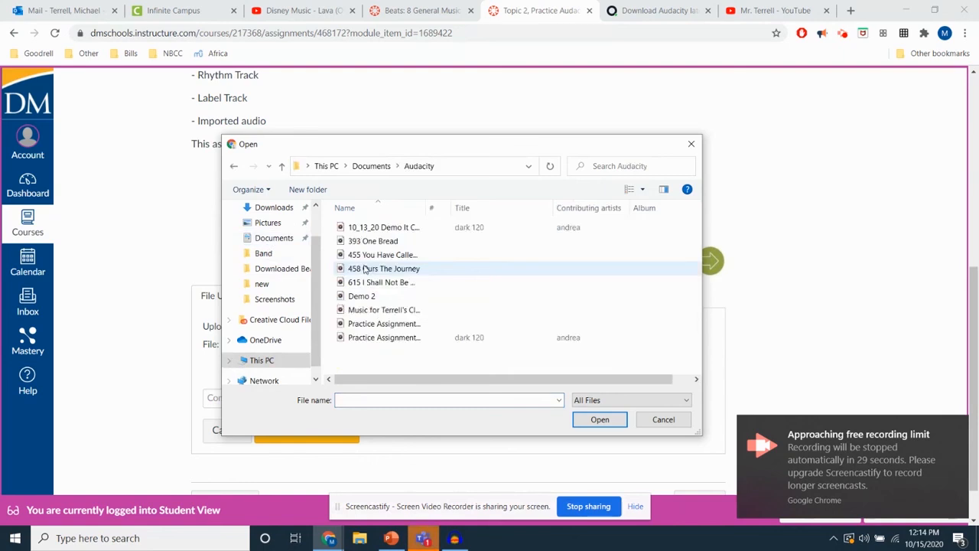
{"action": "left_click", "coordinate": [389, 341]}
{"action": "left_click", "coordinate": [388, 340]}
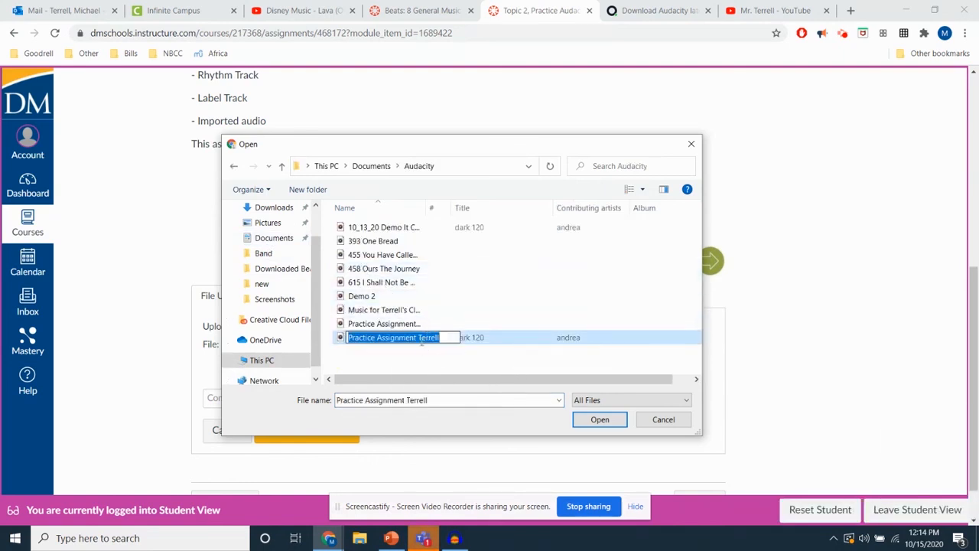
{"action": "left_click", "coordinate": [398, 325]}
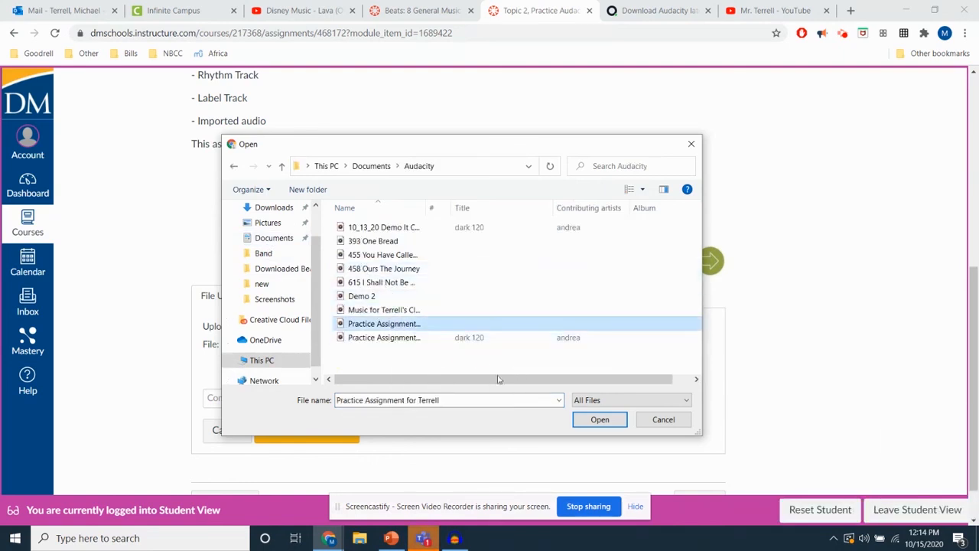
{"action": "left_click", "coordinate": [602, 421]}
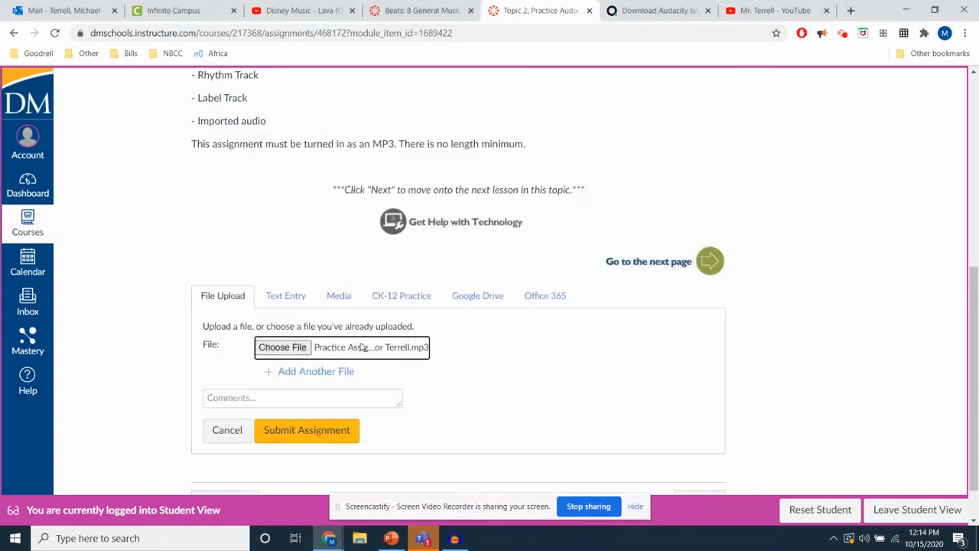